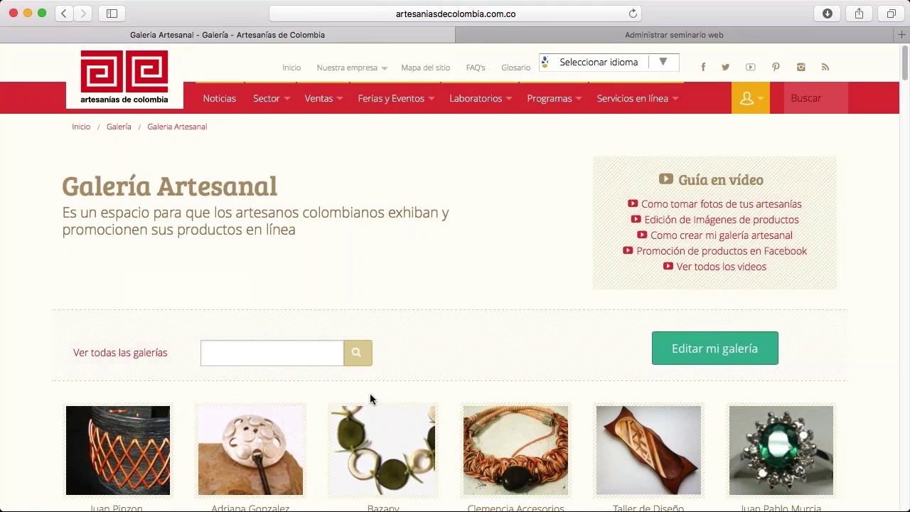
Step: Open the personal artisan gallery for editing and start registering a new product in it
left_click(727, 356)
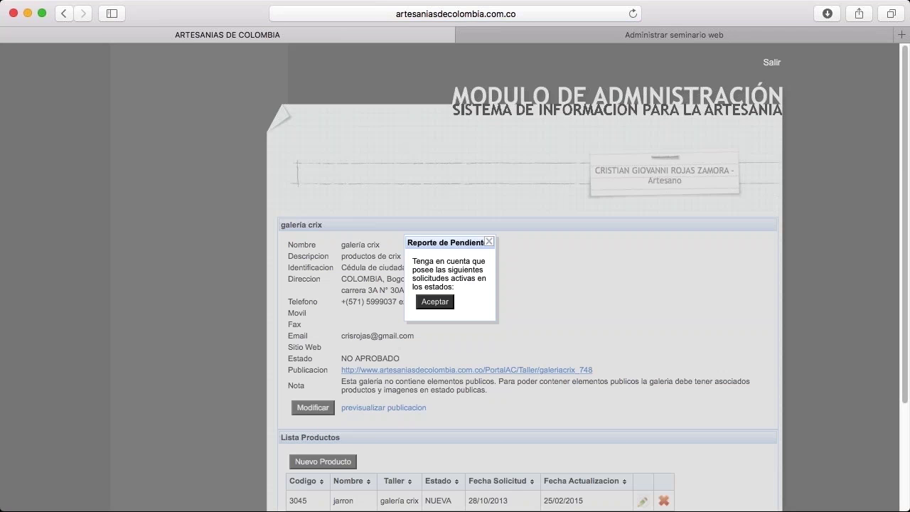
left_click(435, 302)
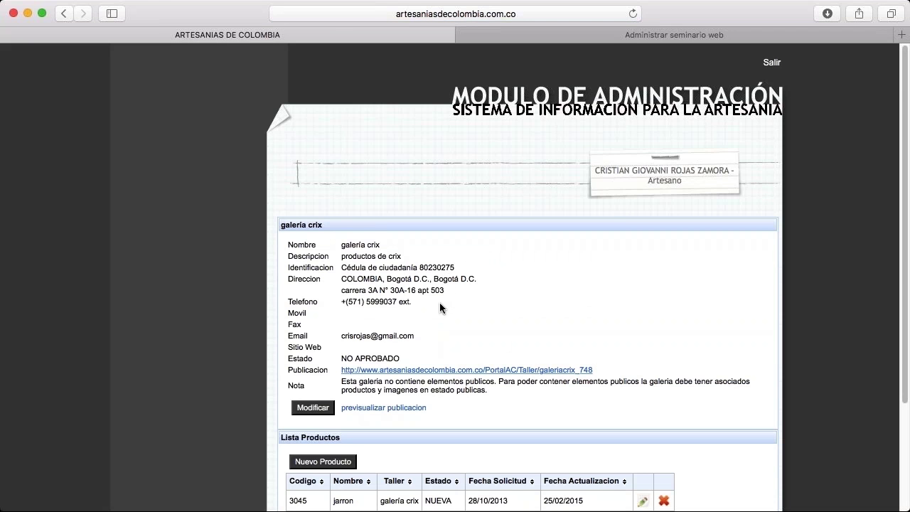
scroll(439, 306, "down", 5)
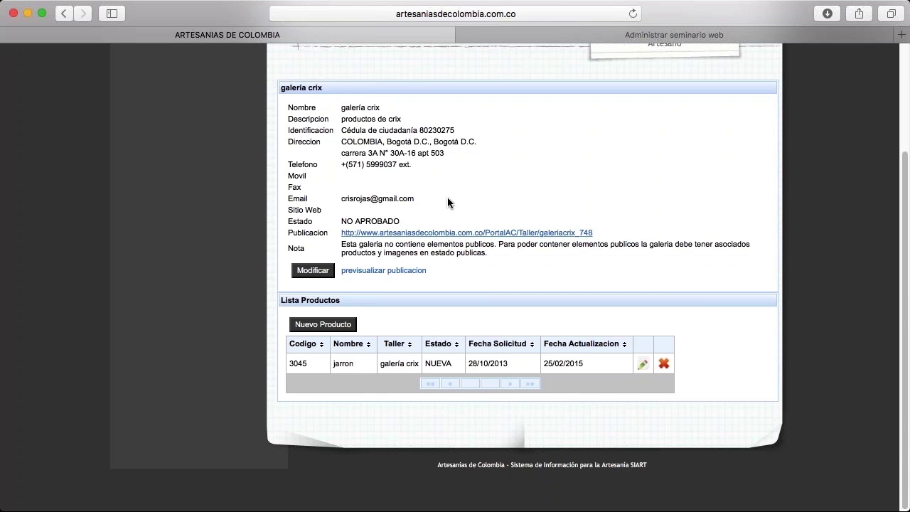
left_click(329, 326)
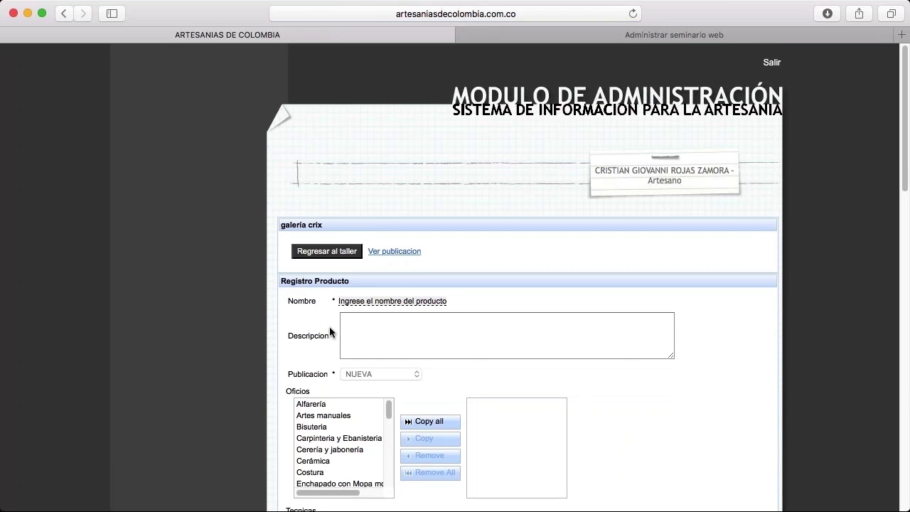
Step: Look through the product registration form, from the basic data and category lists to the product image sections
scroll(329, 327, "down", 3)
scroll(330, 331, "down", 10)
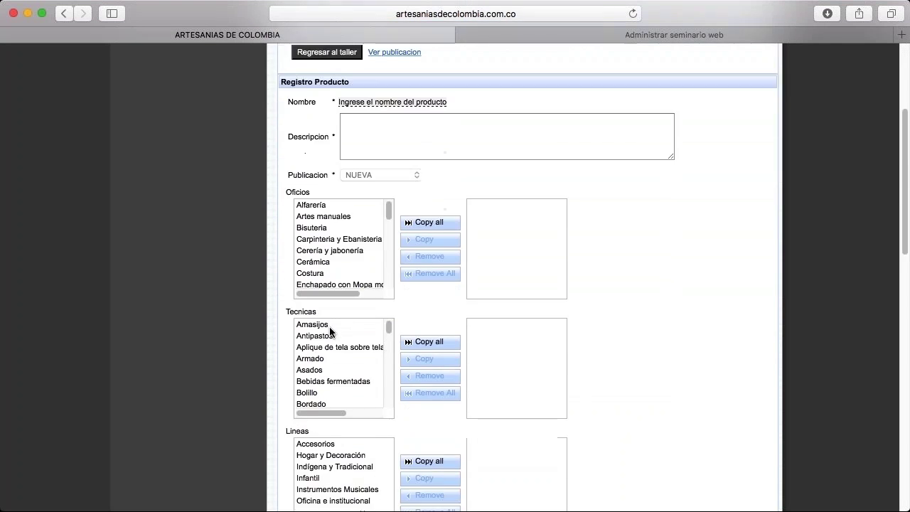
scroll(330, 327, "down", 10)
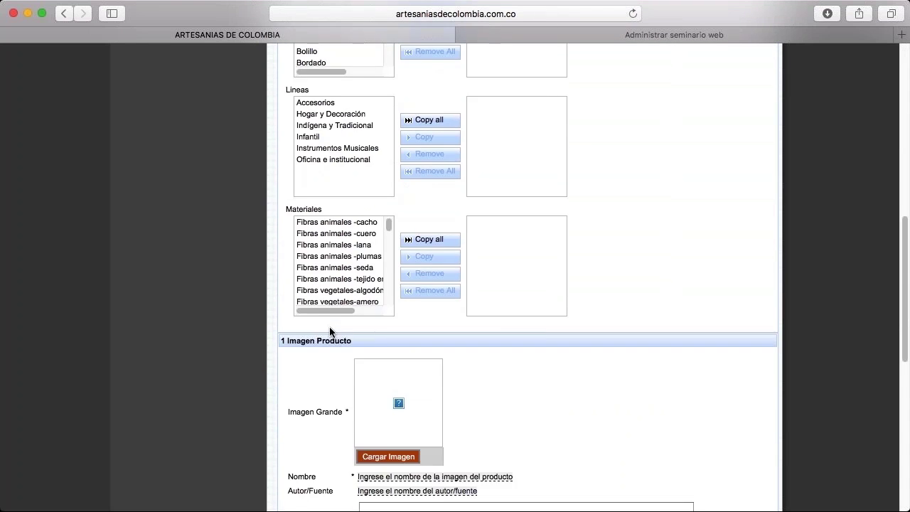
scroll(329, 331, "down", 2)
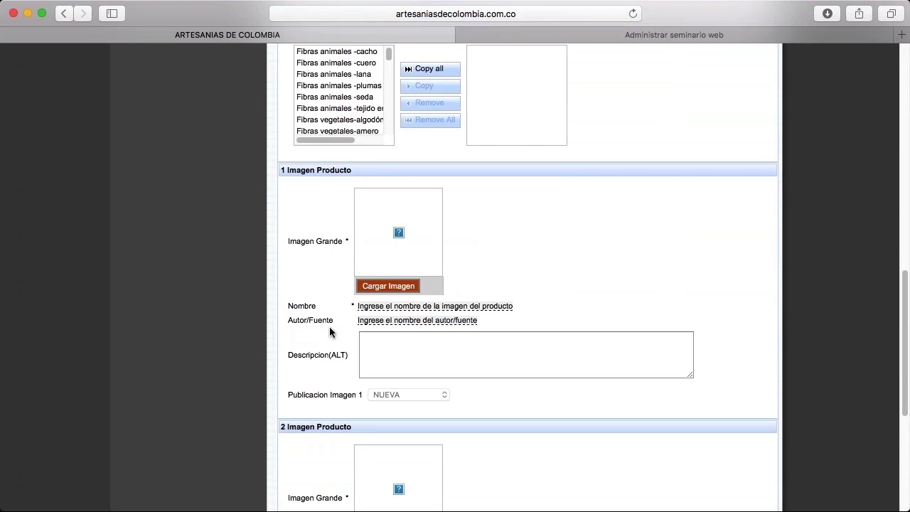
scroll(330, 330, "up", 10)
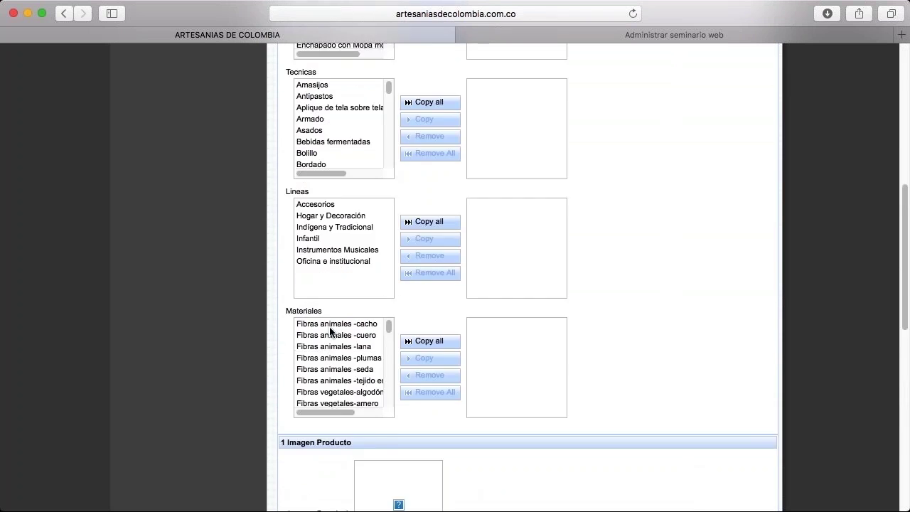
scroll(329, 329, "up", 8)
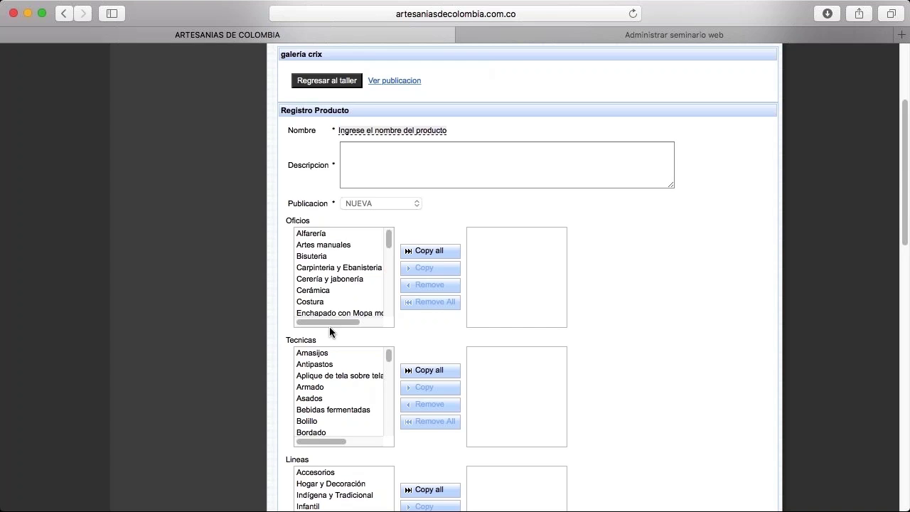
Step: Visit the new product's name and description fields, and add Alfarería to its selected Oficios
left_click(409, 132)
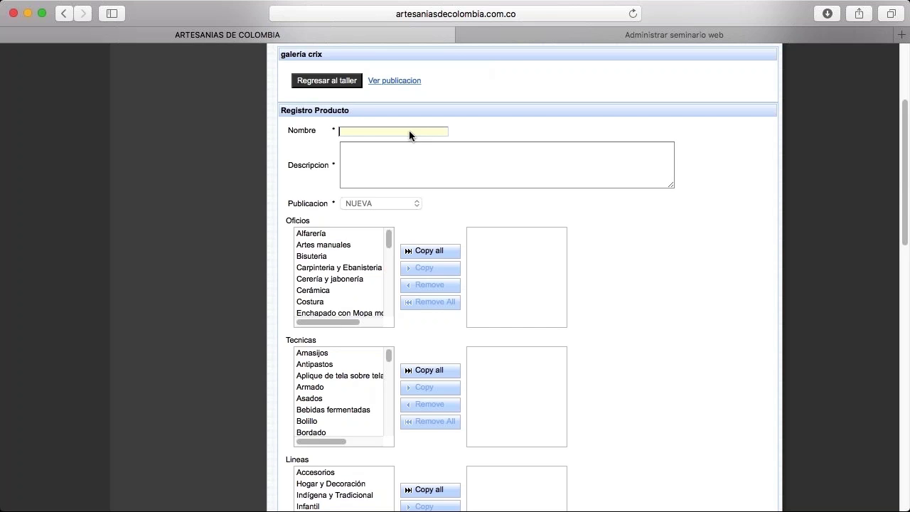
key("Tab")
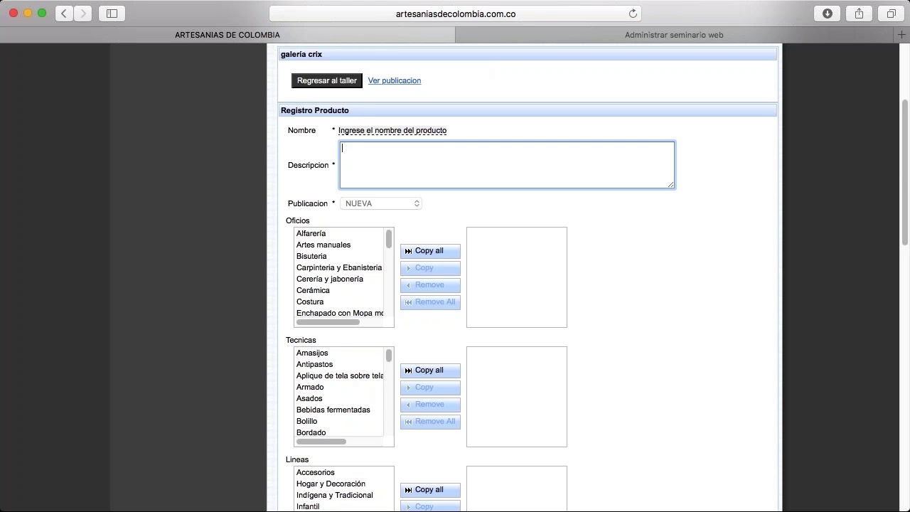
left_click(312, 235)
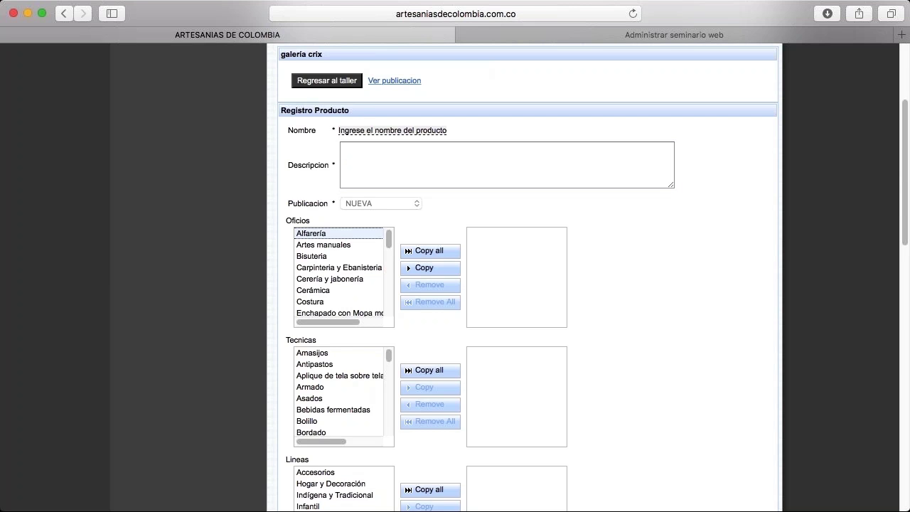
left_click(418, 269)
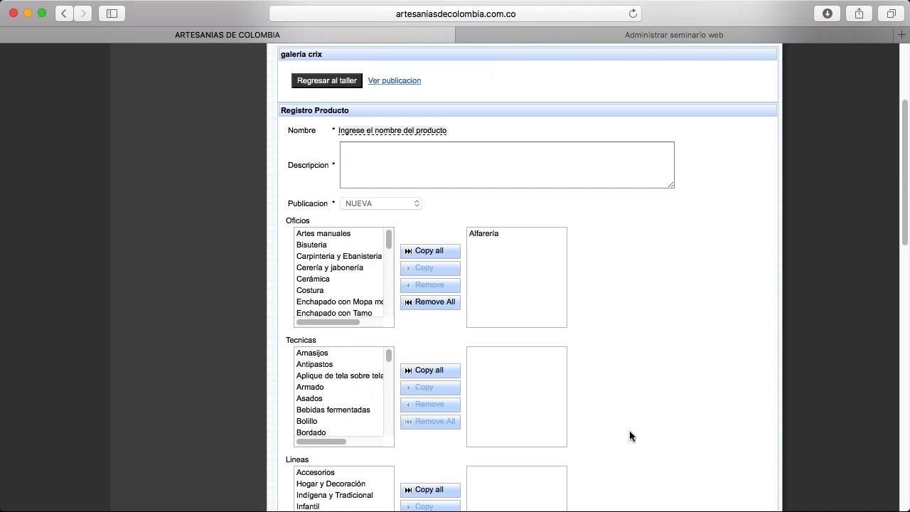
Step: Examine the Tecnicas, Lineas and Materiales lists and the name, author and description fields of the product images
scroll(874, 298, "down", 5)
scroll(874, 299, "down", 2)
scroll(874, 298, "up", 2)
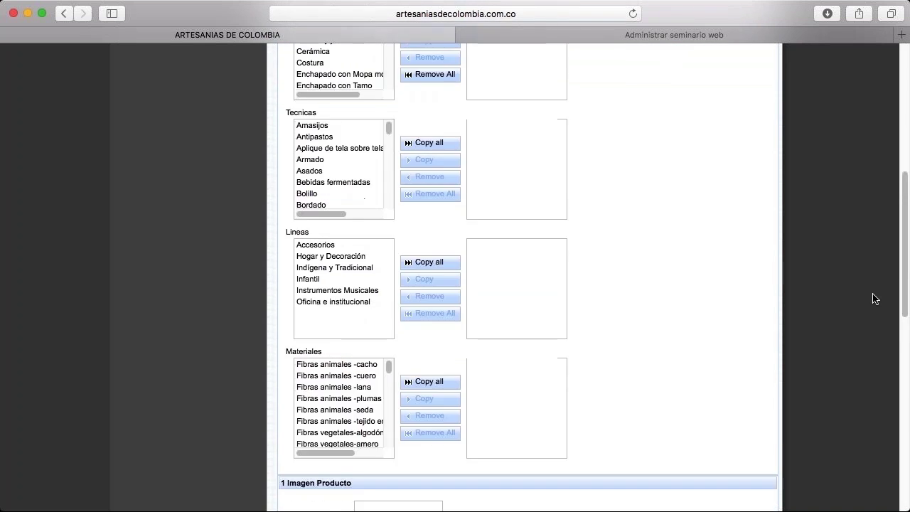
scroll(874, 298, "down", 1)
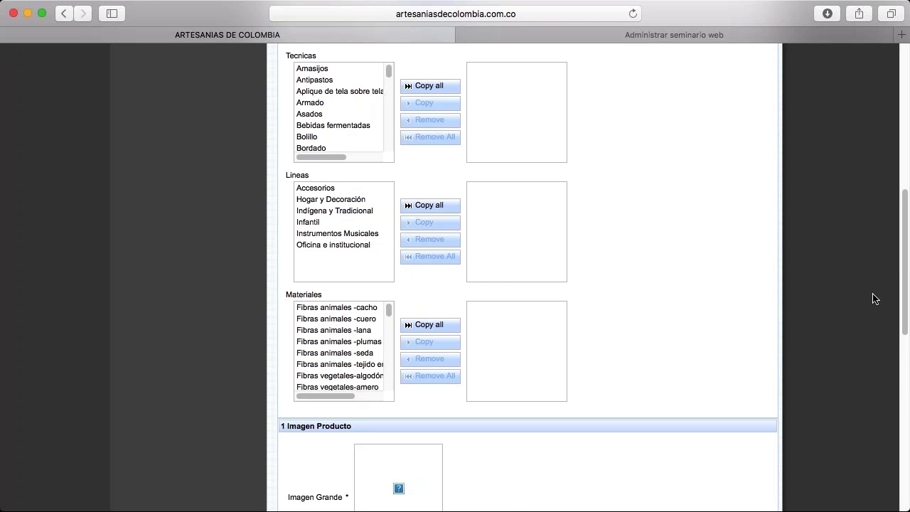
scroll(875, 299, "down", 6)
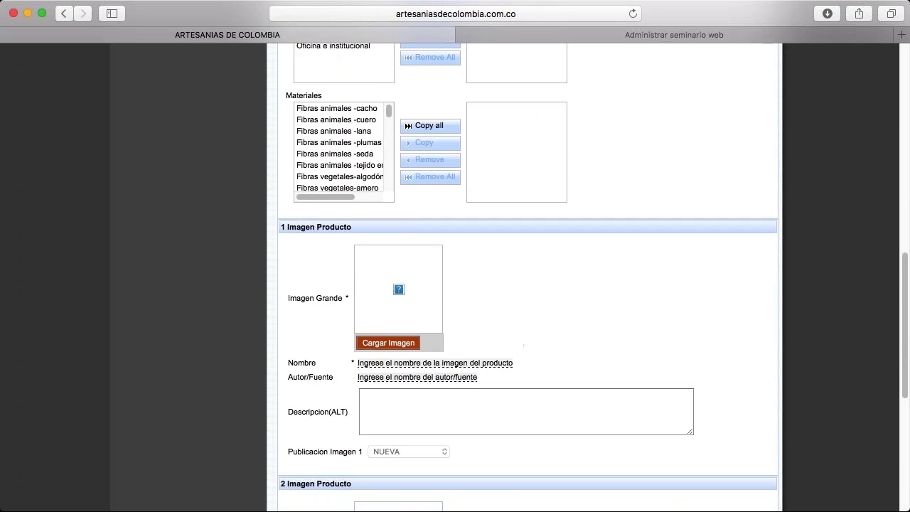
left_click(401, 364)
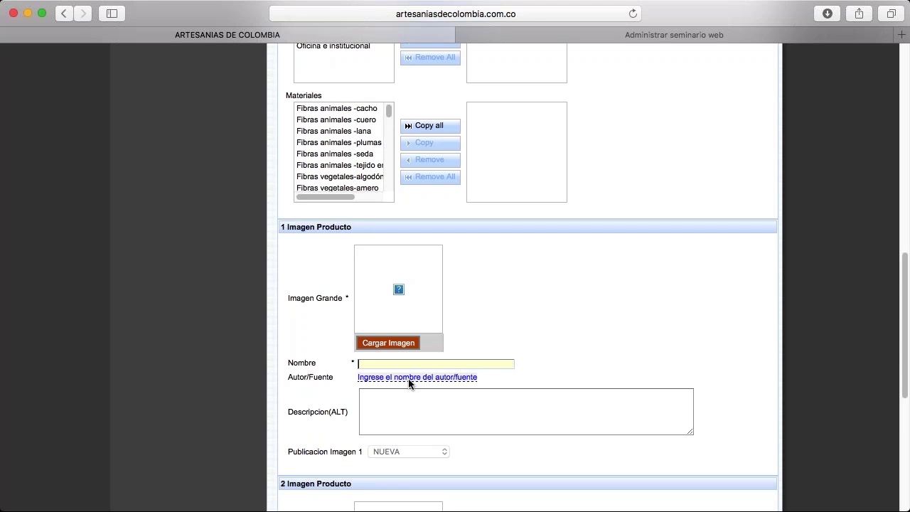
left_click(409, 379)
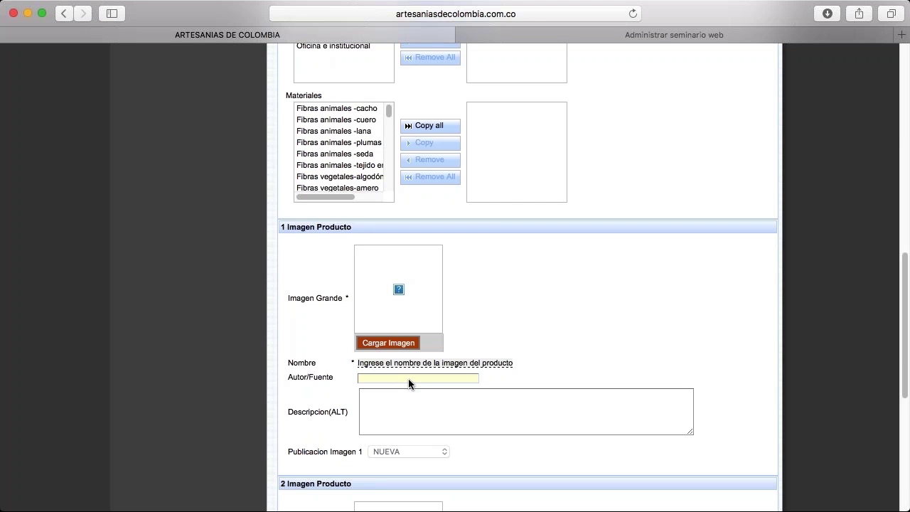
key("Tab")
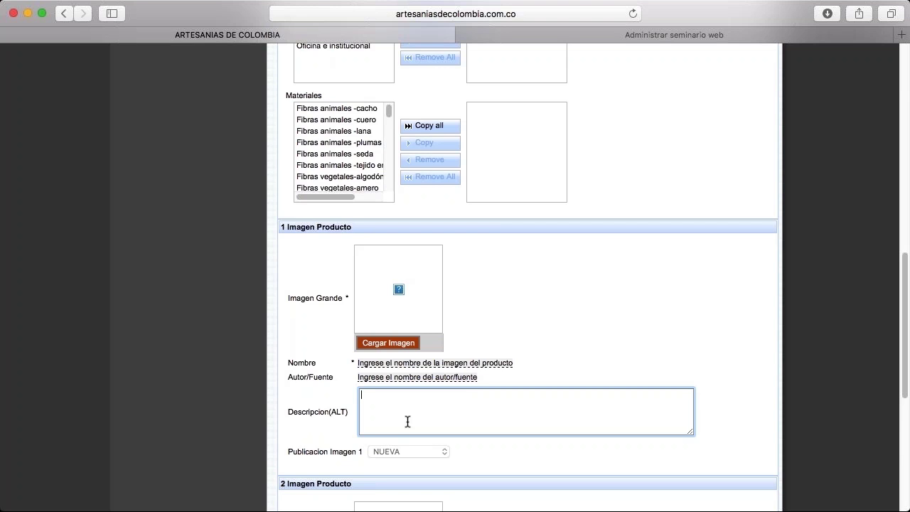
left_click_drag(905, 354, 904, 417)
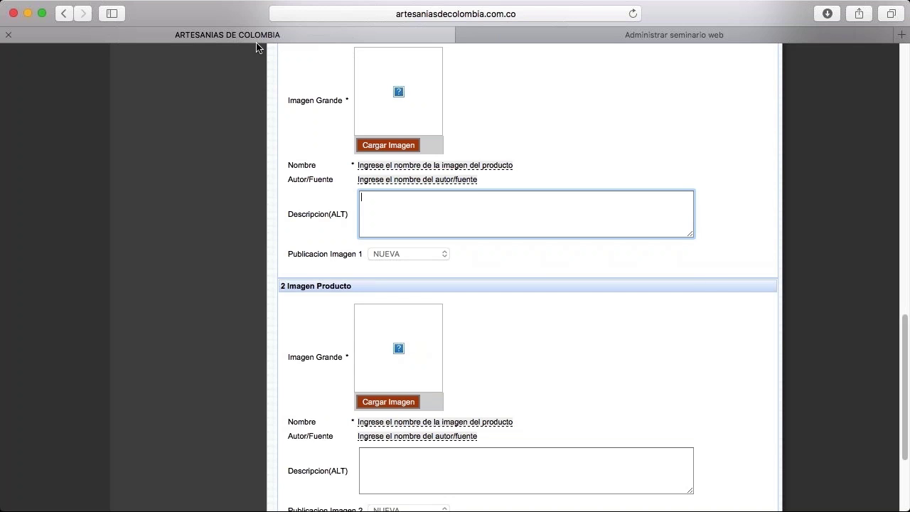
Step: Leave the product registration form by exiting the administration module
left_click(758, 31)
left_click(357, 32)
left_click(64, 13)
scroll(529, 278, "up", 15)
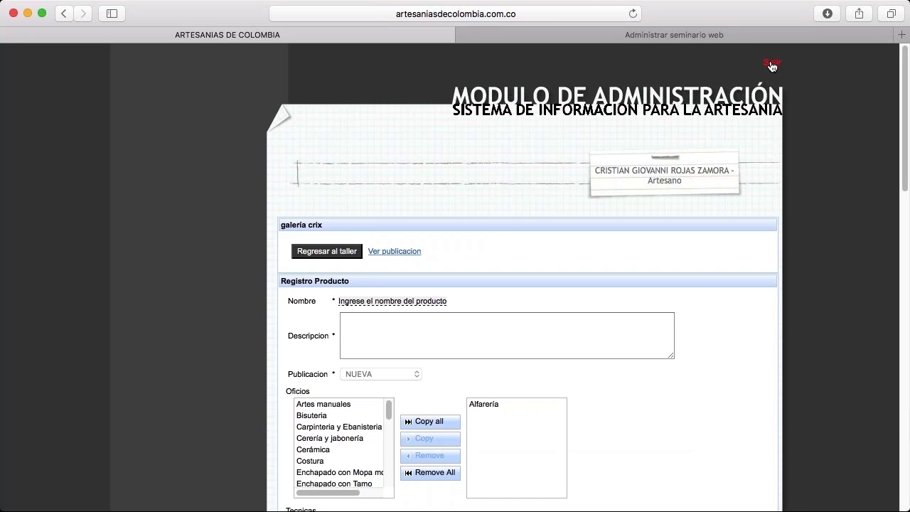
left_click(772, 64)
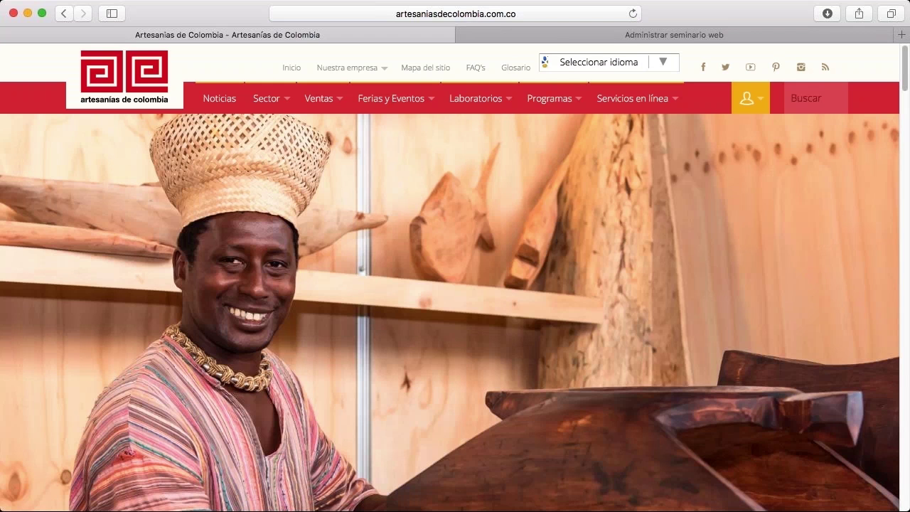
Step: Open Galería Artesanal from the site's home page and look over the listed artisan galleries
scroll(455, 285, "down", 5)
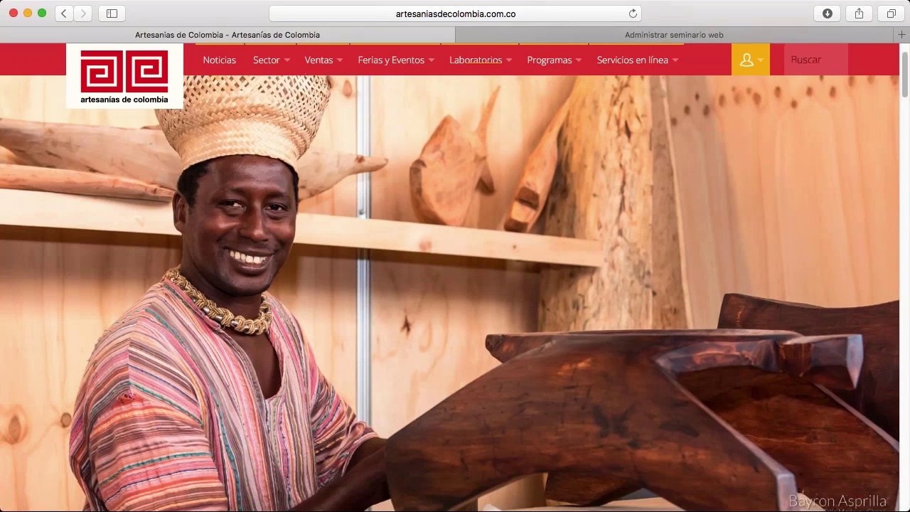
scroll(455, 285, "down", 2)
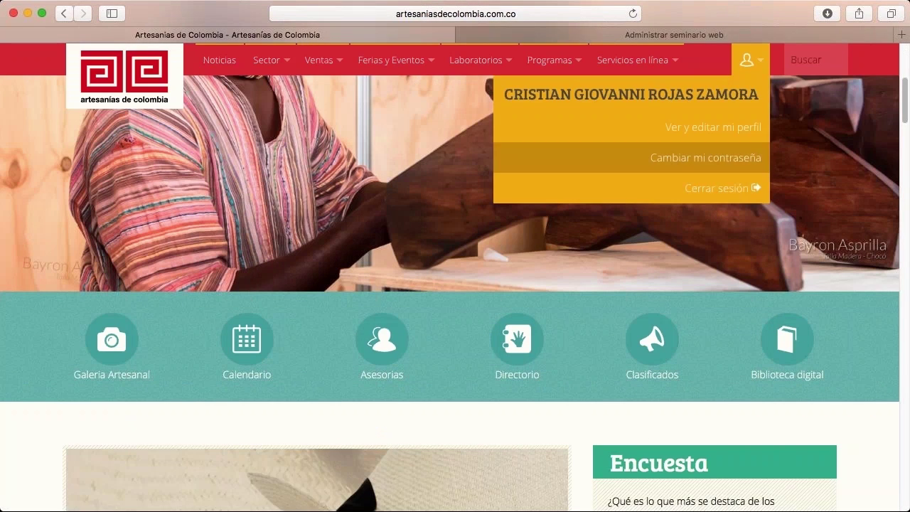
left_click(116, 345)
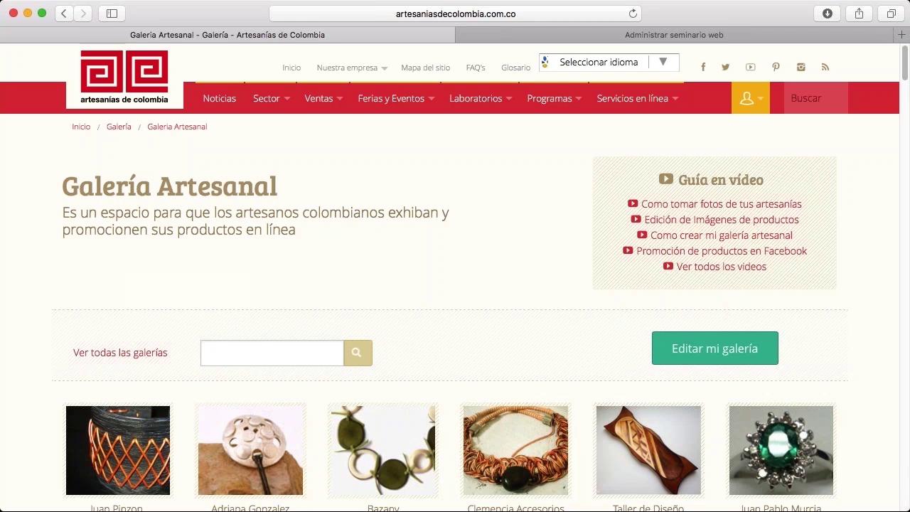
scroll(455, 277, "down", 5)
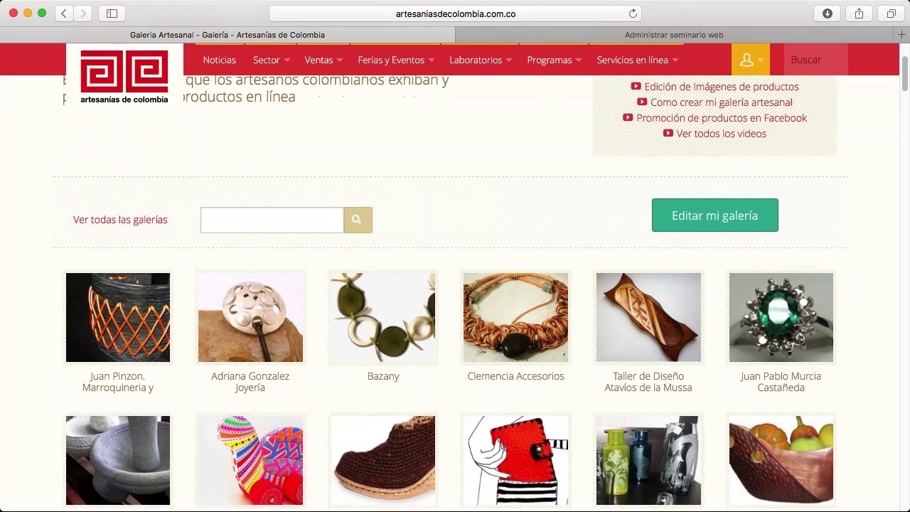
scroll(455, 284, "up", 2)
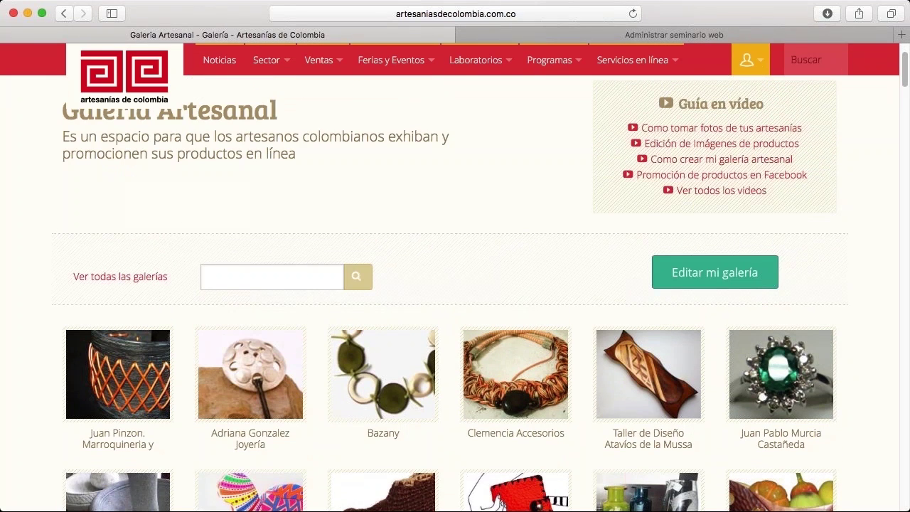